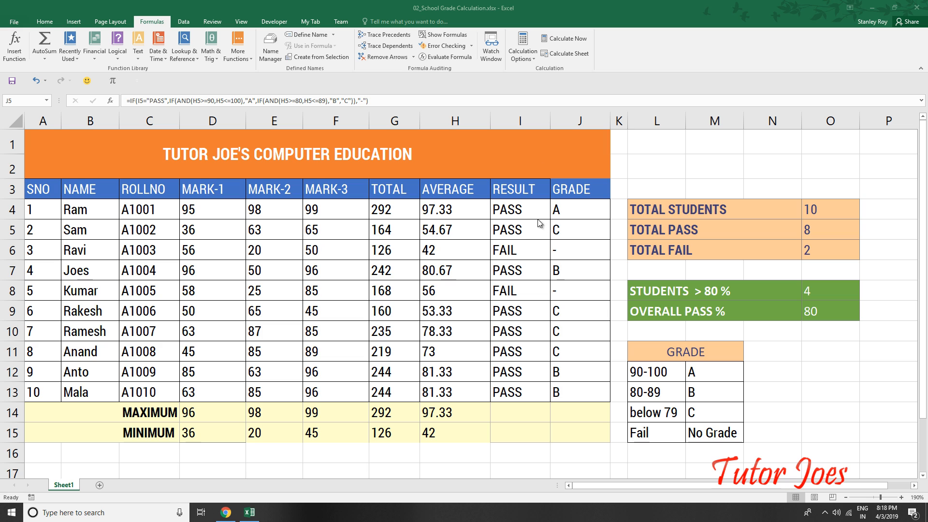
- Calculate the conditions D4>=35, E4>=35 and F4>=35 in I4's formula one by one, replacing each with its logical value
{"action": "left_click", "coordinate": [520, 210]}
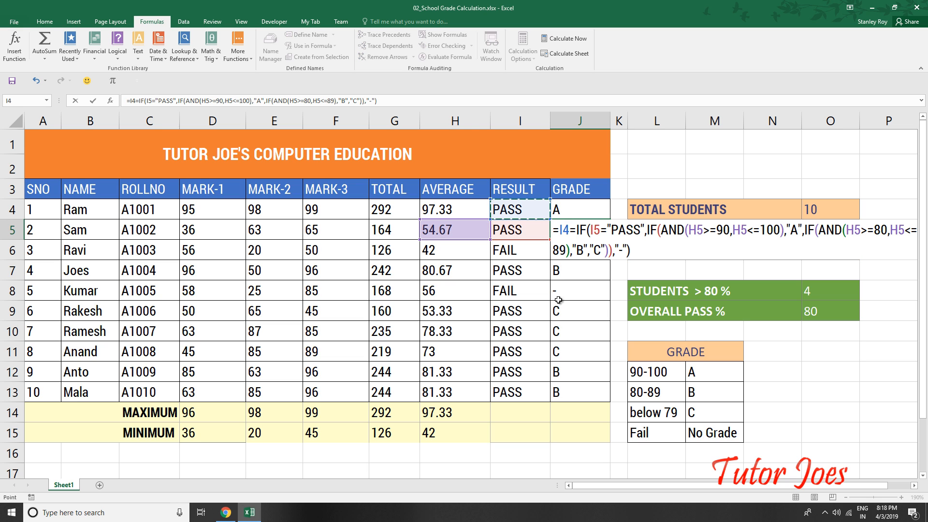
{"action": "key", "text": "Escape"}
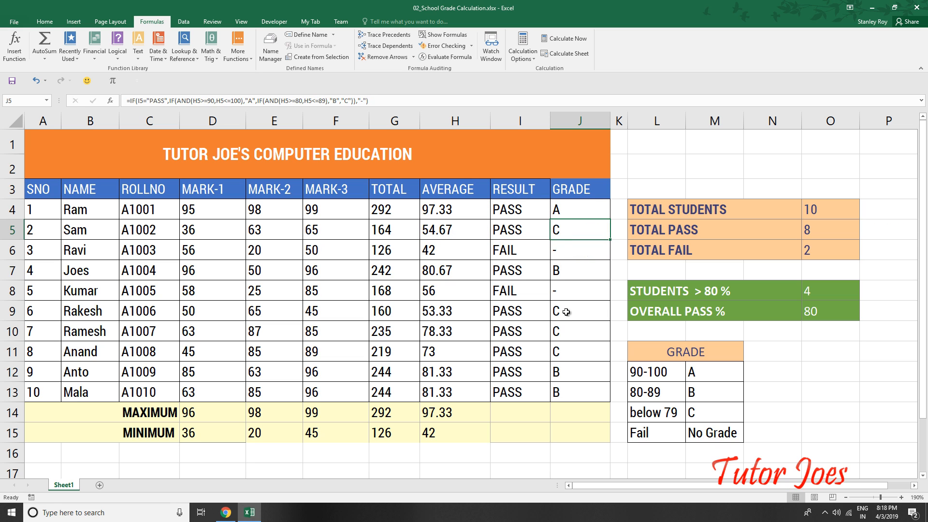
{"action": "double_click", "coordinate": [505, 215]}
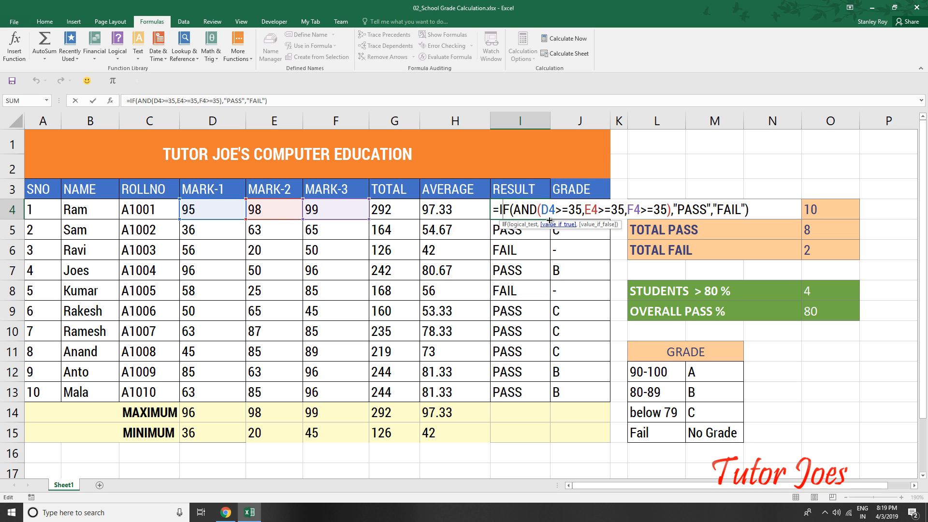
{"action": "left_click_drag", "start_coordinate": [543, 210], "coordinate": [582, 209]}
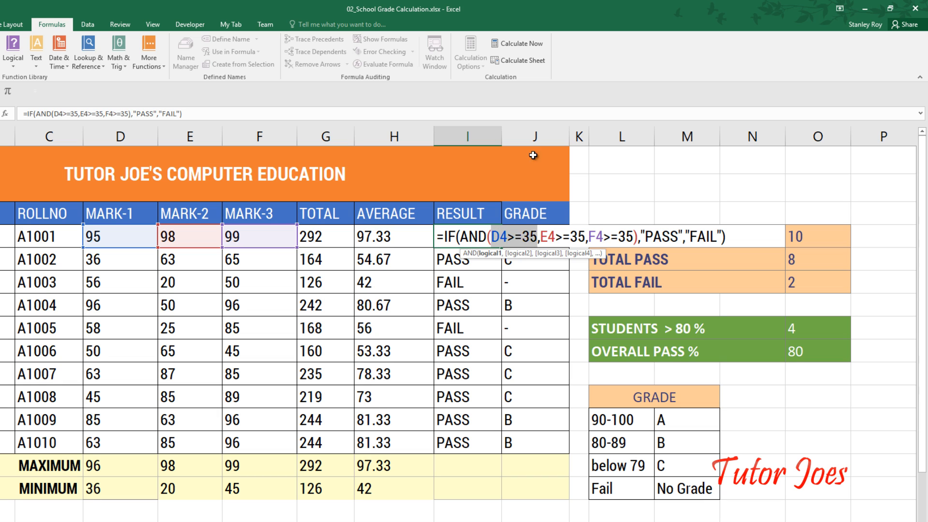
{"action": "key", "text": "F9"}
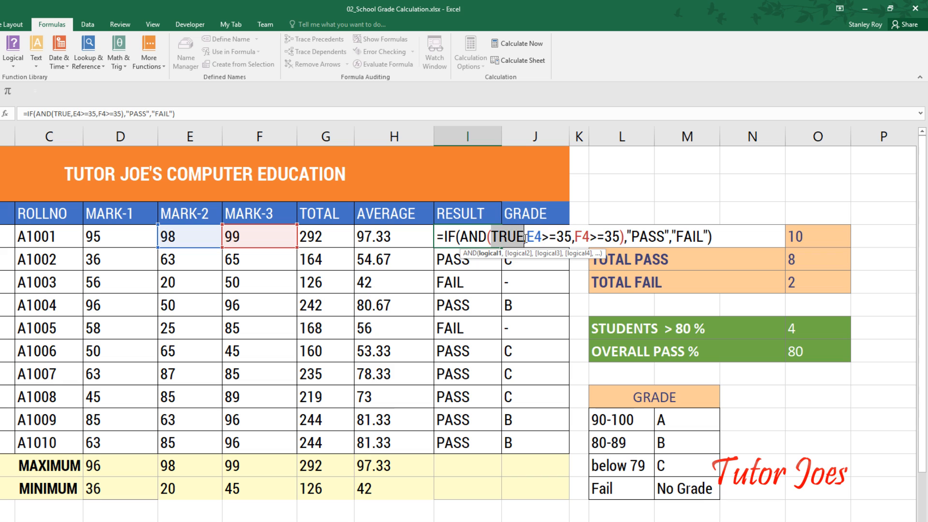
{"action": "left_click_drag", "start_coordinate": [530, 236], "coordinate": [572, 237]}
{"action": "key", "text": "F9"}
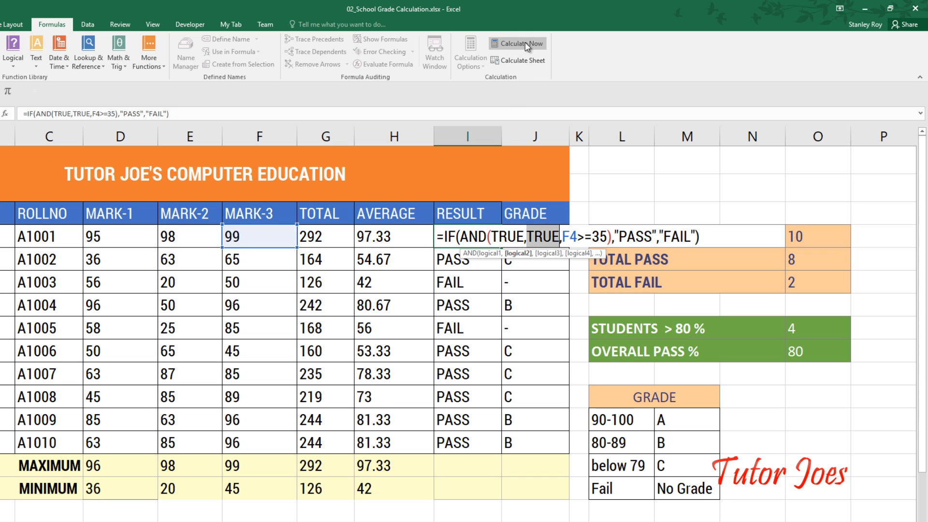
{"action": "left_click_drag", "start_coordinate": [564, 237], "coordinate": [607, 237]}
{"action": "key", "text": "F9"}
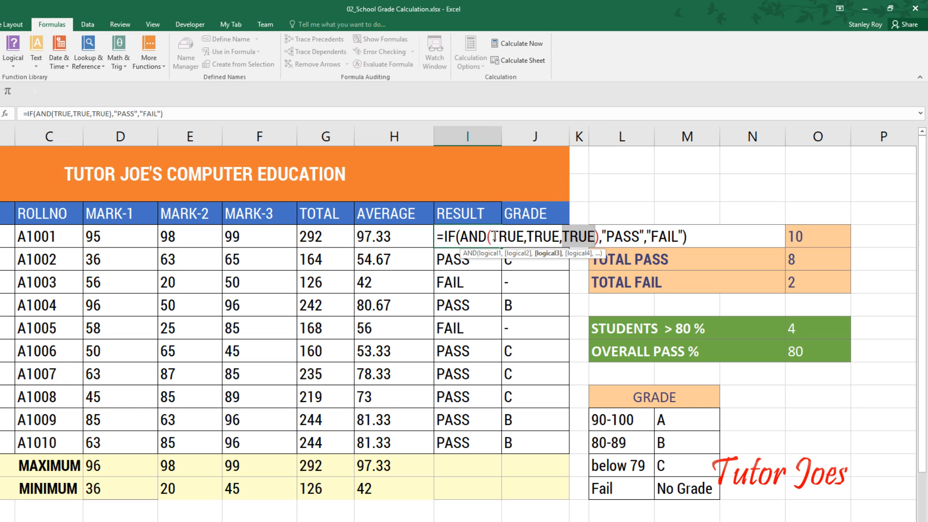
- Try to calculate the AND part of I4's formula separately from the rest of the IF expression
{"action": "left_click_drag", "start_coordinate": [487, 236], "coordinate": [598, 237]}
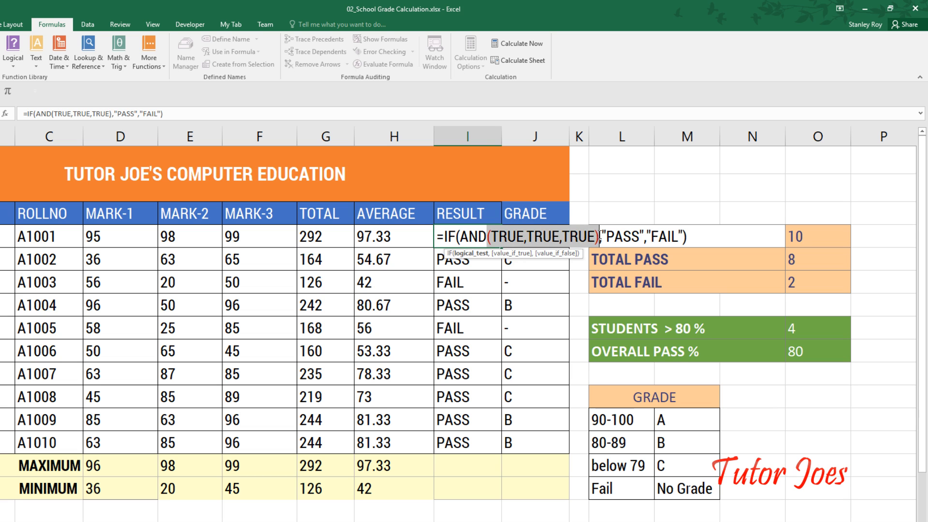
{"action": "left_click", "coordinate": [526, 45]}
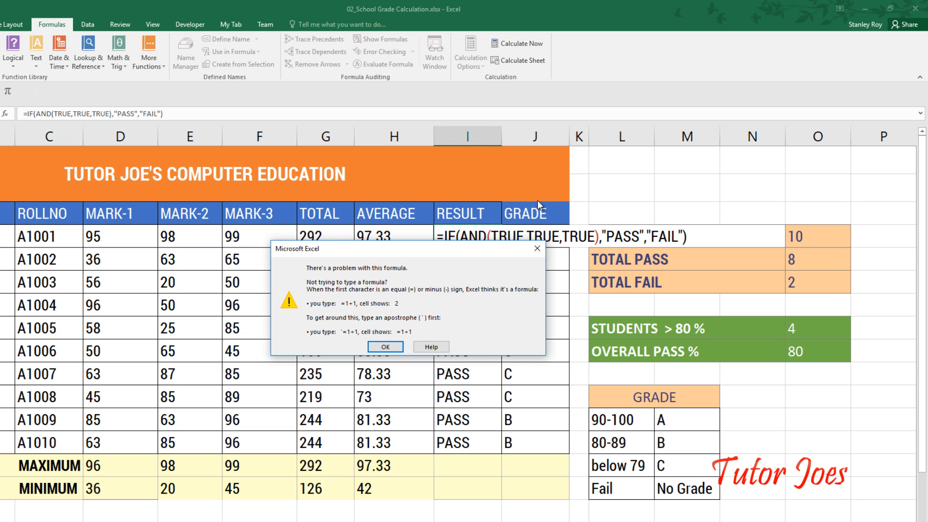
{"action": "left_click", "coordinate": [536, 249]}
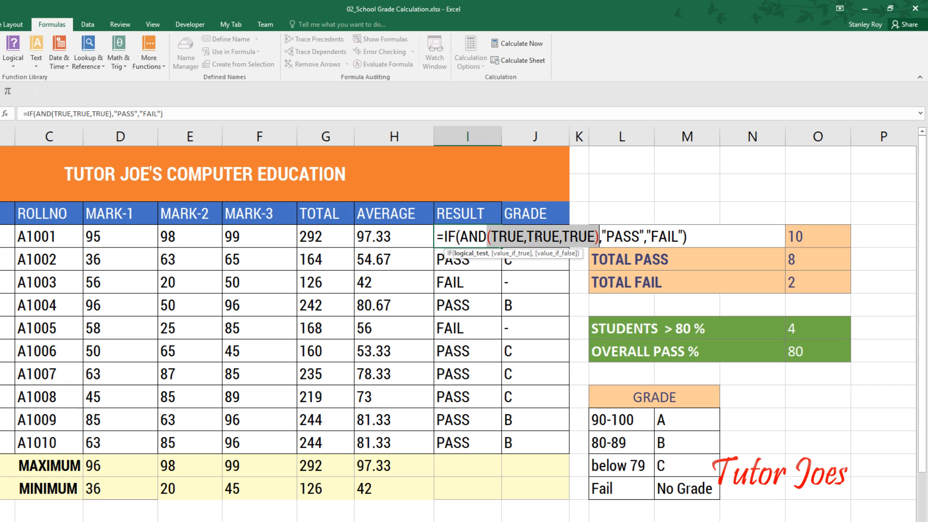
{"action": "left_click", "coordinate": [465, 236]}
{"action": "key", "text": "shift+Right"}
{"action": "key", "text": "shift+Right"}
{"action": "key", "text": "shift+Right"}
{"action": "key", "text": "shift+Right"}
{"action": "key", "text": "shift+Right"}
{"action": "key", "text": "shift+Right"}
{"action": "key", "text": "shift+Right"}
{"action": "key", "text": "shift+Right"}
{"action": "key", "text": "shift+Right"}
{"action": "key", "text": "shift+Right"}
{"action": "key", "text": "shift+Right"}
{"action": "key", "text": "shift+Right"}
{"action": "key", "text": "shift+Right"}
{"action": "key", "text": "shift+Right"}
{"action": "key", "text": "shift+Right"}
{"action": "key", "text": "shift+Right"}
{"action": "key", "text": "shift+Right"}
{"action": "key", "text": "shift+Right"}
{"action": "key", "text": "shift+Right"}
{"action": "key", "text": "shift+Right"}
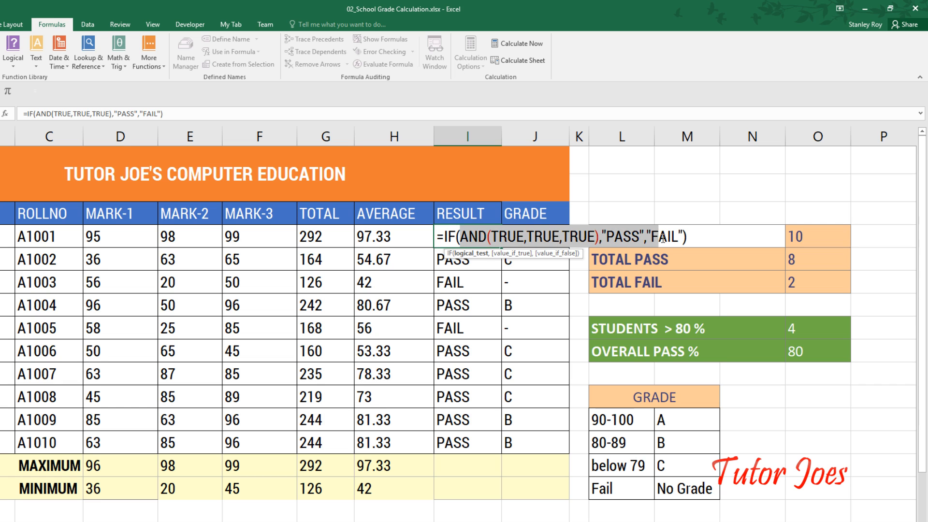
- Replace the entire IF expression in I4, after the equals sign, with its calculated result and commit the cell
{"action": "left_click", "coordinate": [445, 239]}
{"action": "key", "text": "shift+Right"}
{"action": "key", "text": "shift+Right"}
{"action": "key", "text": "shift+Right"}
{"action": "key", "text": "shift+Right"}
{"action": "key", "text": "shift+Right"}
{"action": "key", "text": "shift+Right"}
{"action": "key", "text": "shift+Right"}
{"action": "key", "text": "shift+Right"}
{"action": "key", "text": "shift+Right"}
{"action": "key", "text": "shift+Right"}
{"action": "key", "text": "shift+Right"}
{"action": "key", "text": "shift+Right"}
{"action": "key", "text": "shift+Right"}
{"action": "key", "text": "shift+Right"}
{"action": "key", "text": "shift+Right"}
{"action": "key", "text": "shift+Right"}
{"action": "key", "text": "shift+Right"}
{"action": "key", "text": "shift+Right"}
{"action": "key", "text": "shift+Right"}
{"action": "key", "text": "shift+Right"}
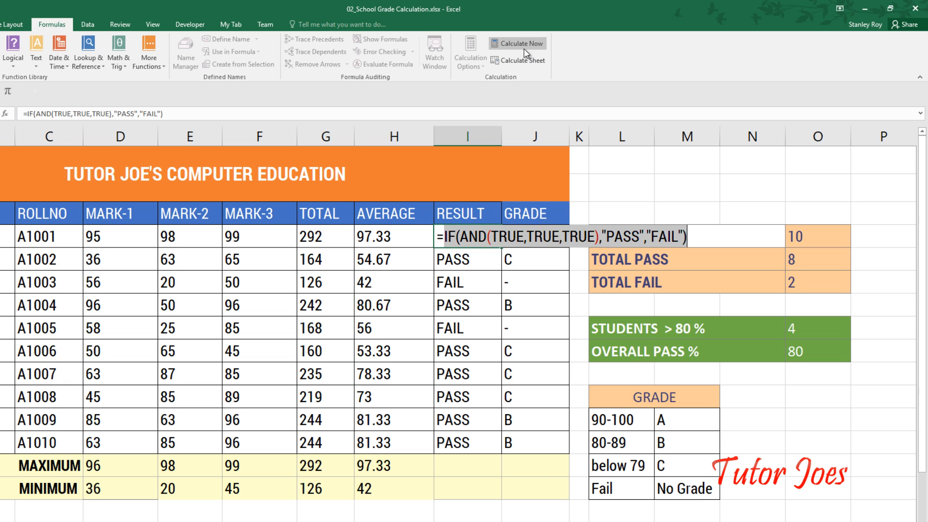
{"action": "key", "text": "F9"}
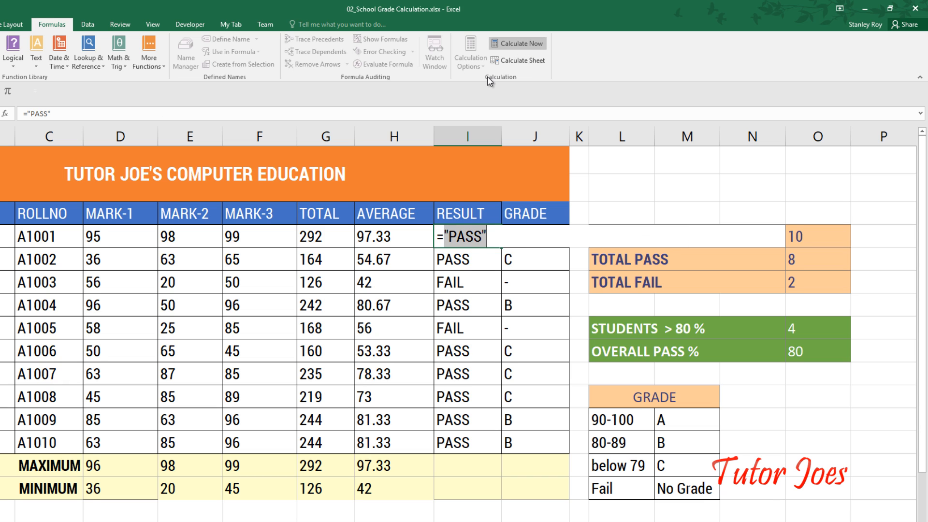
{"action": "key", "text": "Return"}
{"action": "left_click", "coordinate": [467, 237]}
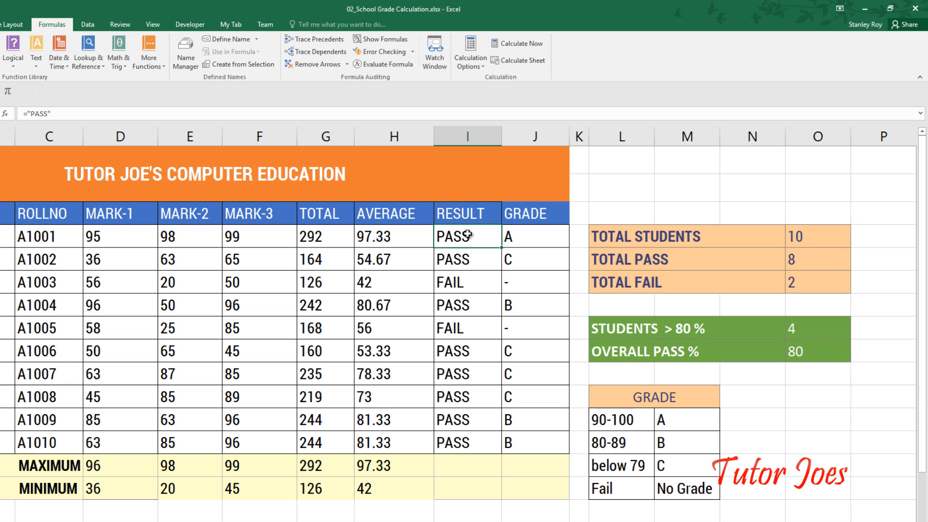
- Calculate the conditions D6>=35, E6>=35 and F6>=35 in I6's formula one by one, replacing each with its logical value
{"action": "left_click", "coordinate": [479, 279]}
{"action": "double_click", "coordinate": [478, 281]}
{"action": "left_click", "coordinate": [495, 282]}
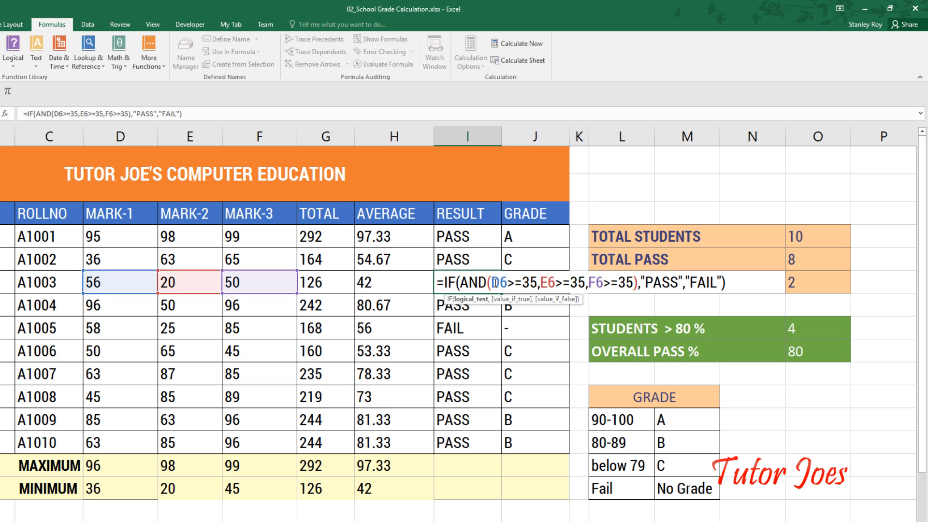
{"action": "left_click_drag", "start_coordinate": [488, 281], "coordinate": [538, 279]}
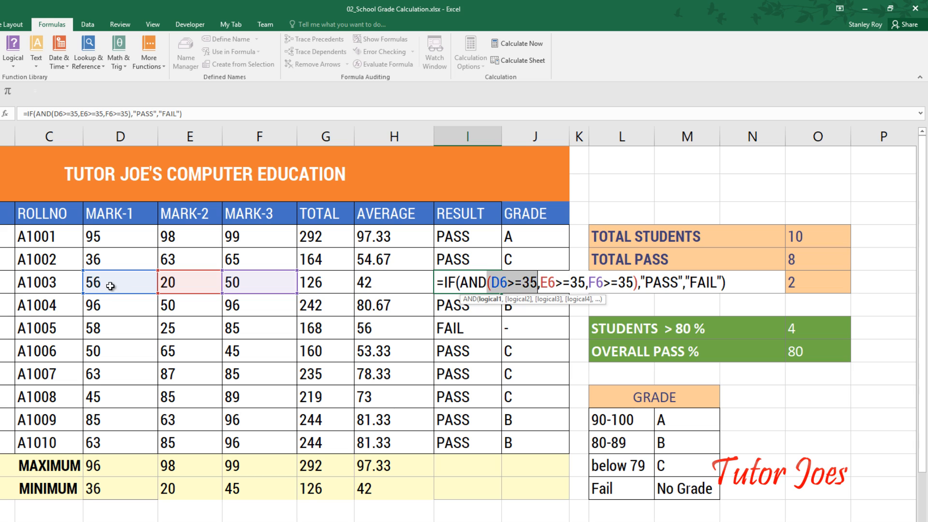
{"action": "left_click", "coordinate": [508, 49]}
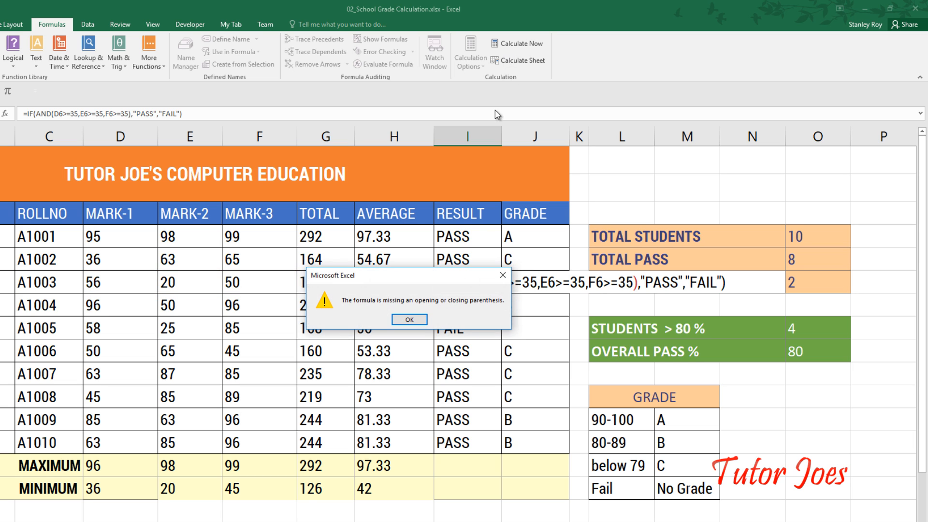
{"action": "left_click", "coordinate": [503, 275]}
{"action": "left_click_drag", "start_coordinate": [493, 280], "coordinate": [534, 277]}
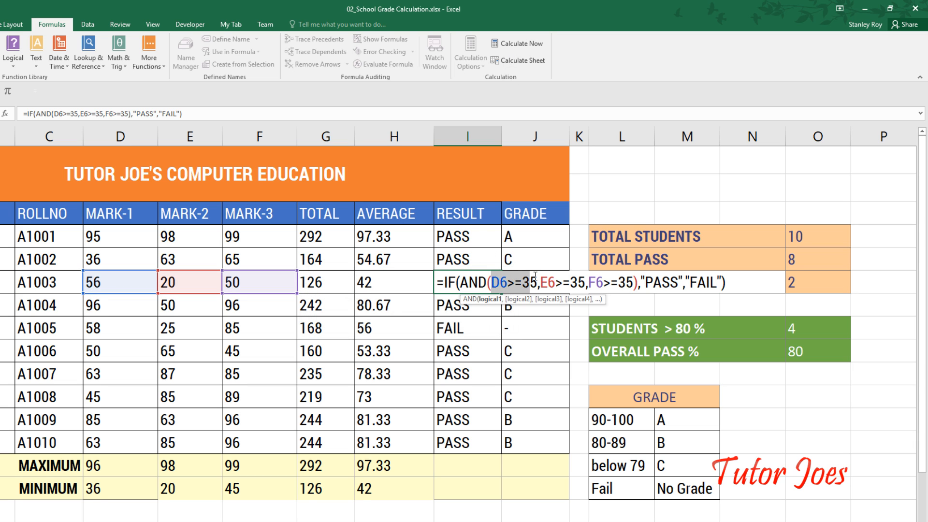
{"action": "left_click", "coordinate": [516, 43]}
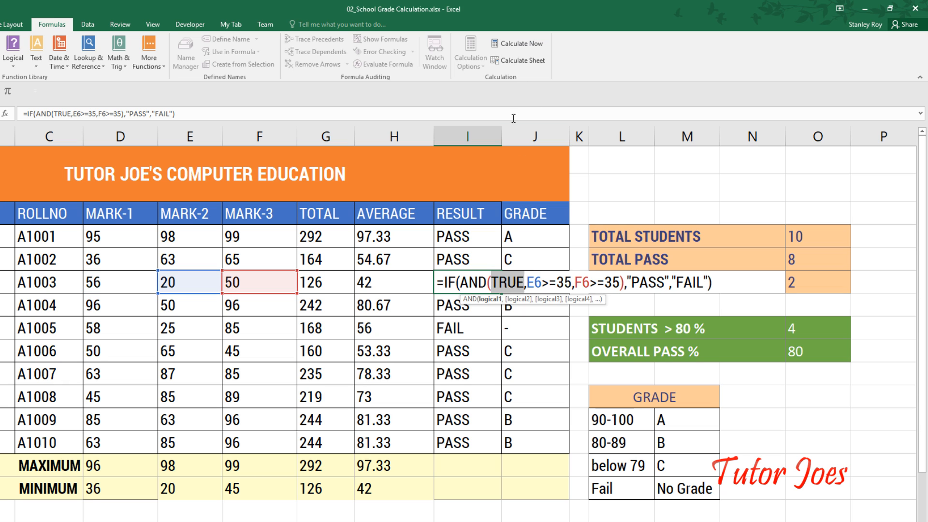
{"action": "left_click_drag", "start_coordinate": [527, 284], "coordinate": [572, 283]}
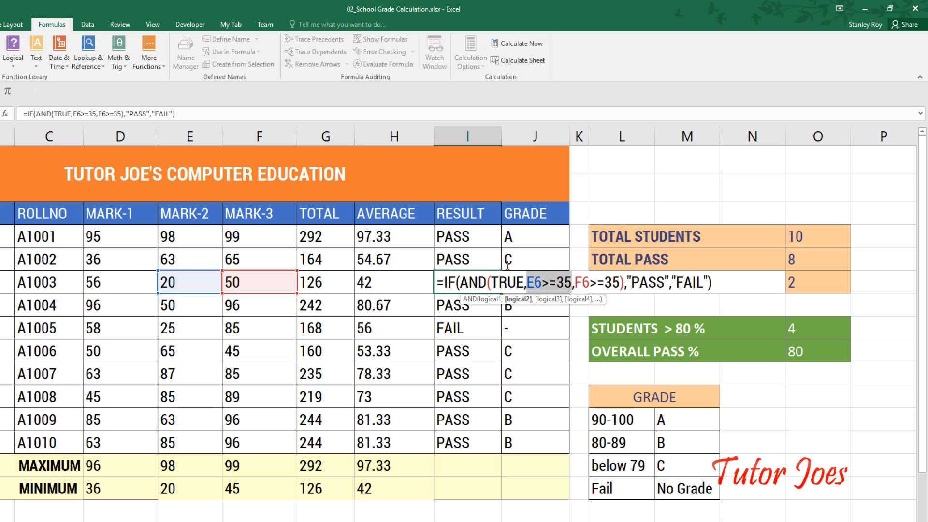
{"action": "left_click", "coordinate": [513, 44]}
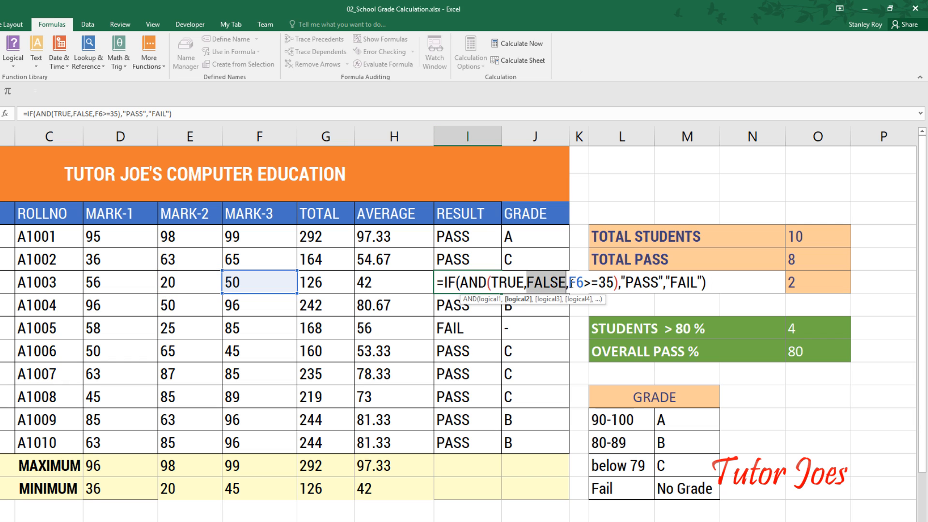
{"action": "left_click_drag", "start_coordinate": [569, 284], "coordinate": [615, 284]}
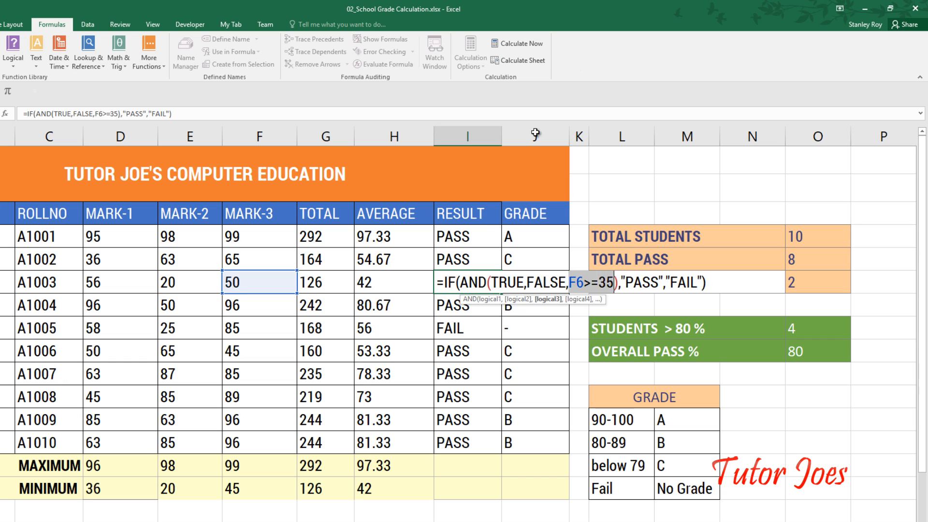
{"action": "left_click", "coordinate": [517, 45]}
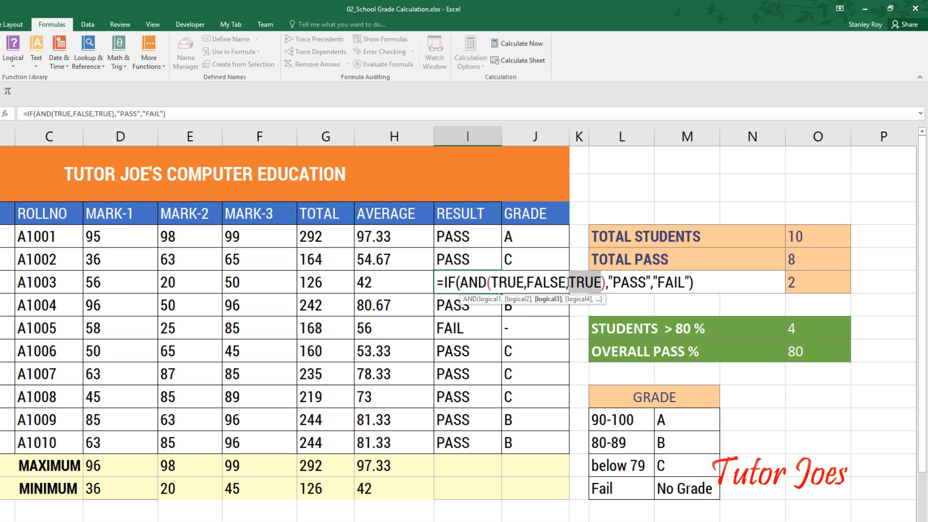
- Replace the entire IF expression in I6, after the equals sign, with its calculated result and commit the cell
{"action": "left_click_drag", "start_coordinate": [490, 282], "coordinate": [602, 283]}
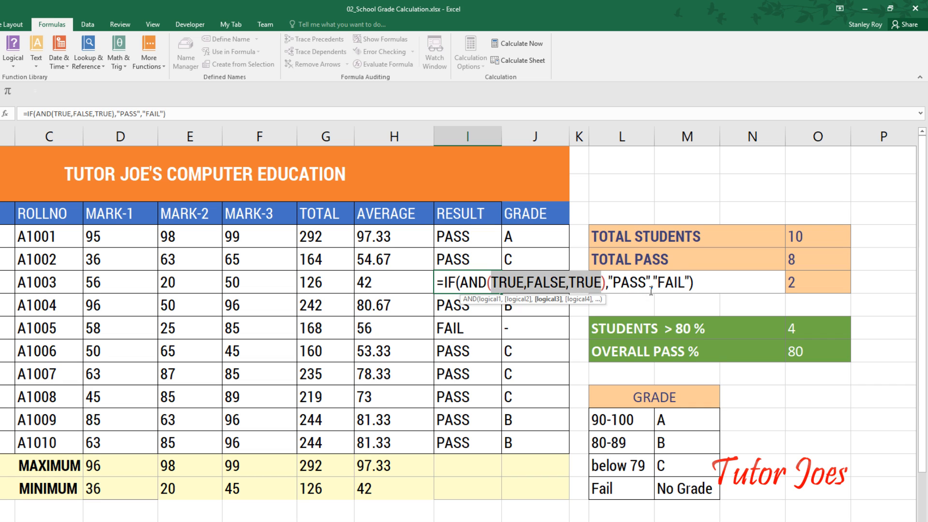
{"action": "left_click", "coordinate": [689, 282]}
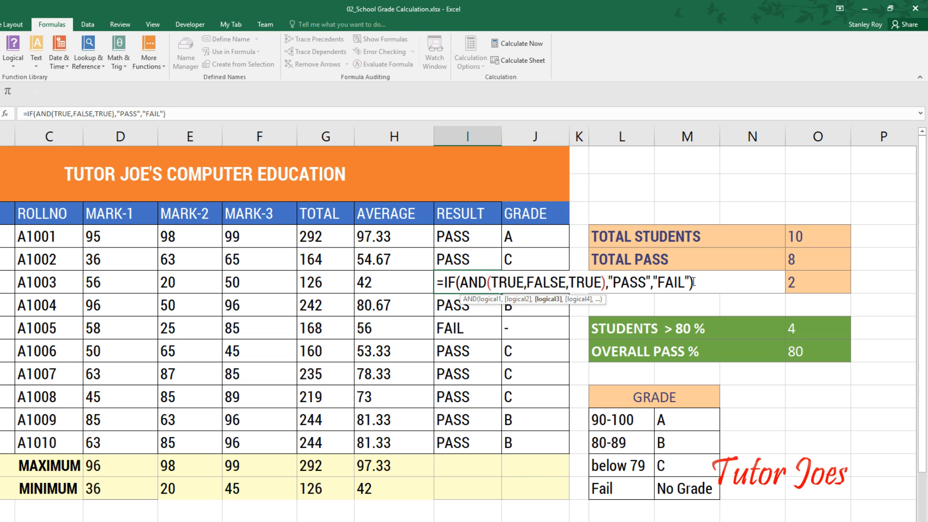
{"action": "left_click_drag", "start_coordinate": [698, 284], "coordinate": [444, 282]}
{"action": "key", "text": "F9"}
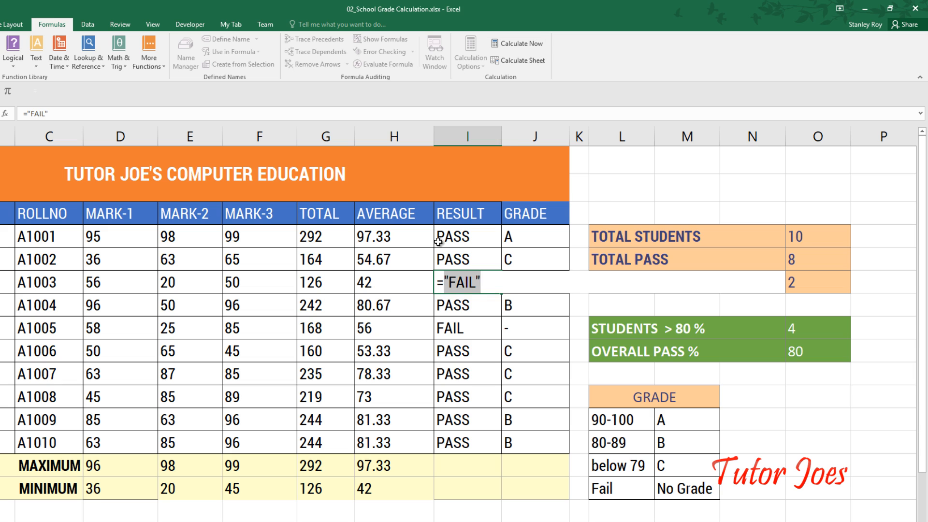
{"action": "key", "text": "Return"}
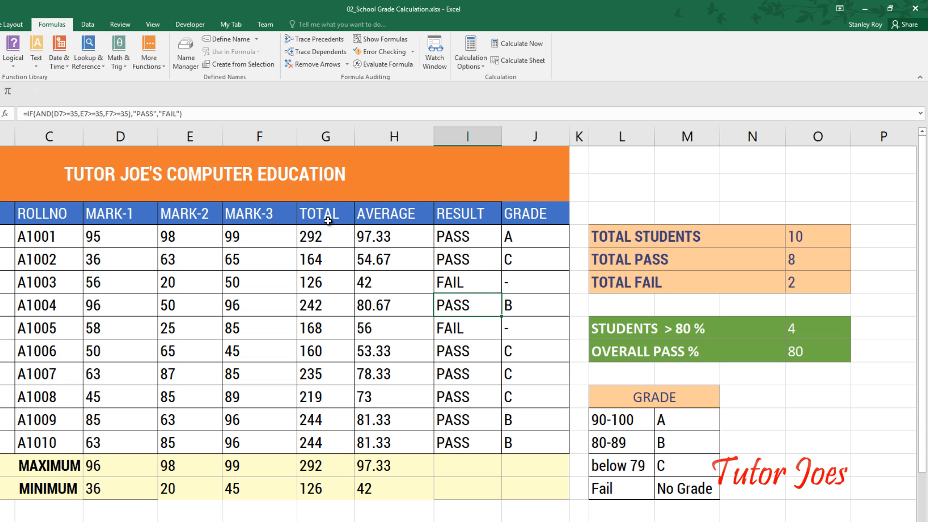
- Check the stored contents of result cells I6 and I4, and open the formula in I5
{"action": "left_click", "coordinate": [459, 283]}
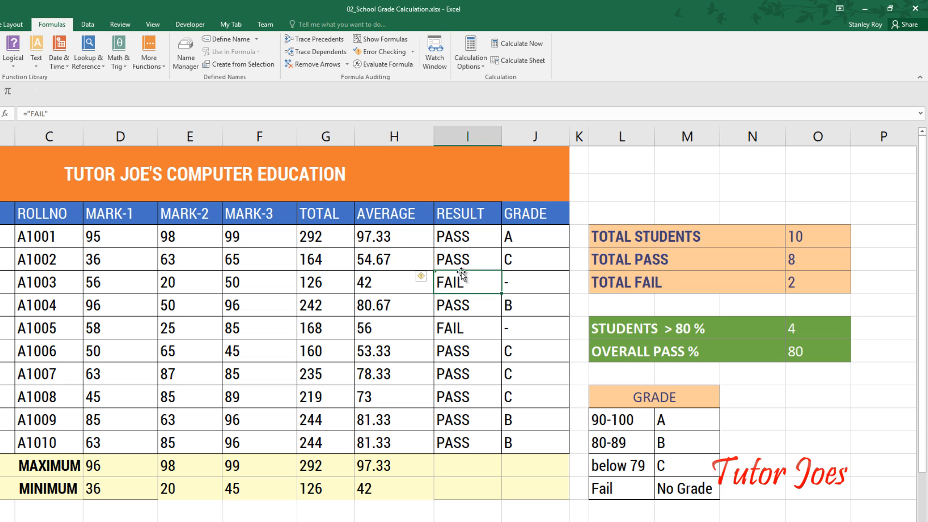
{"action": "left_click", "coordinate": [461, 231]}
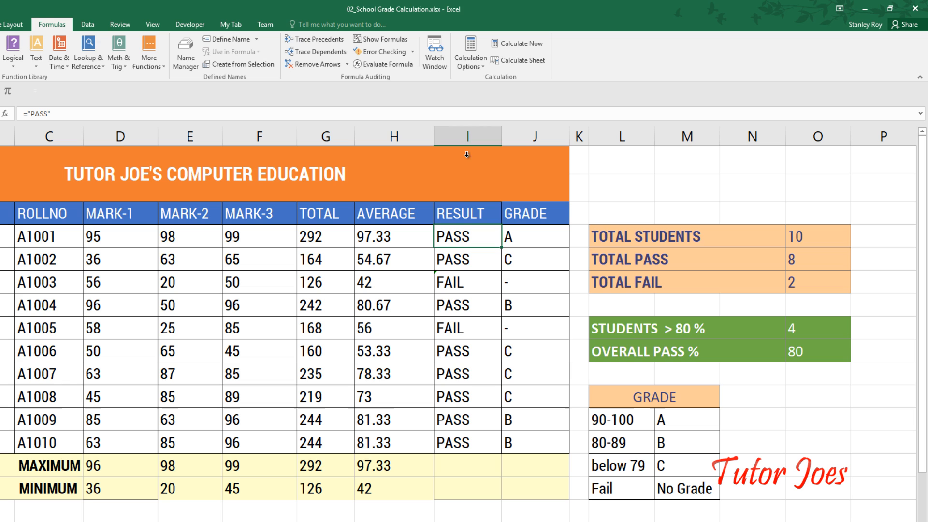
{"action": "double_click", "coordinate": [458, 236]}
{"action": "double_click", "coordinate": [466, 263]}
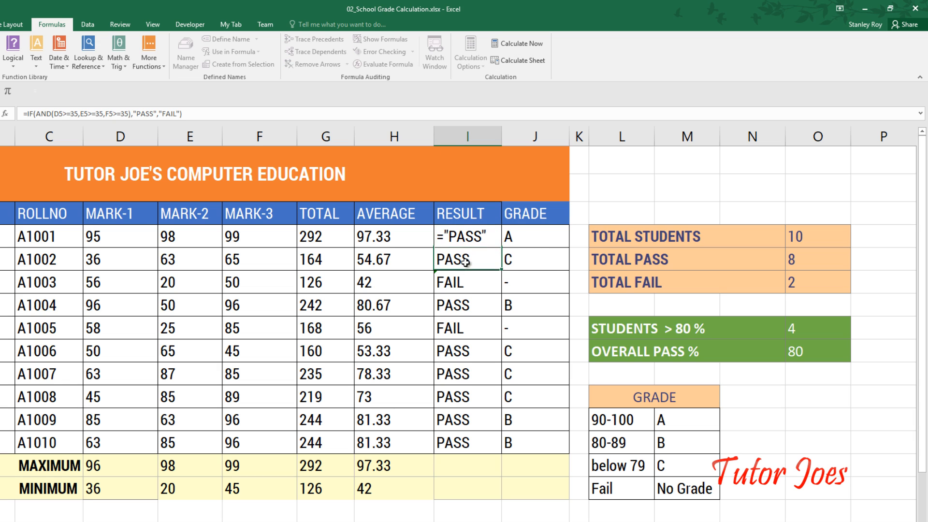